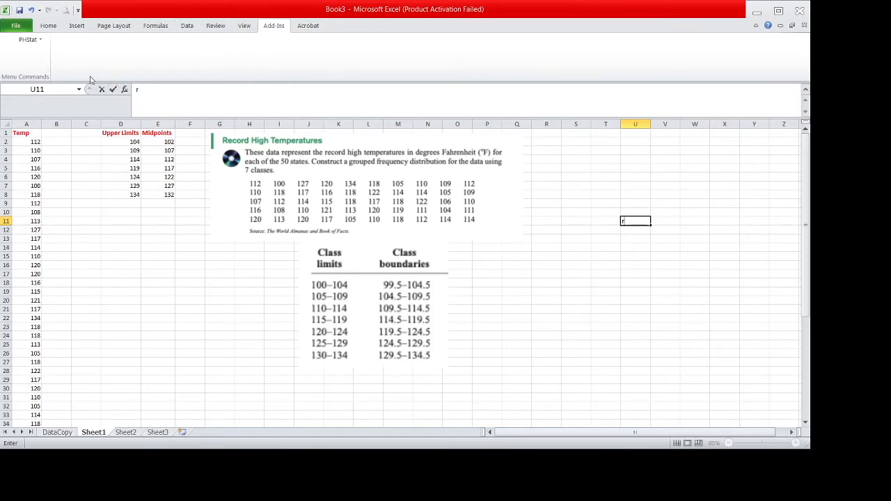
click(28, 40)
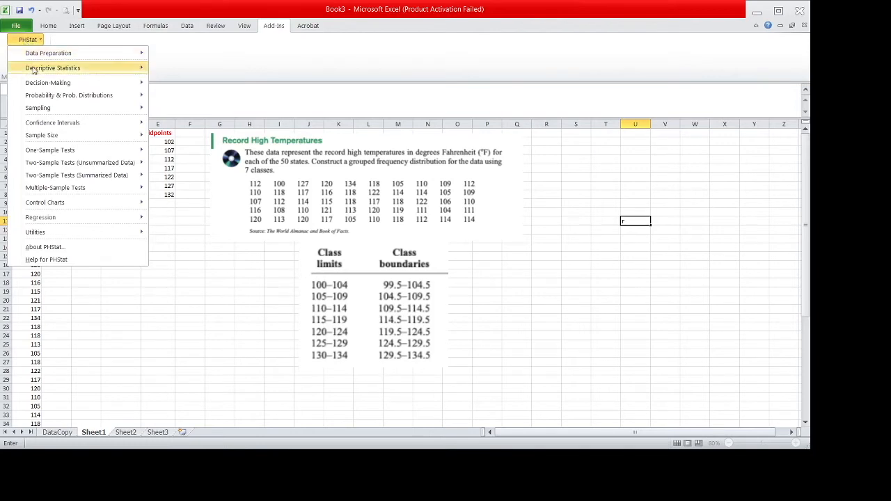
mouse_move(33, 70)
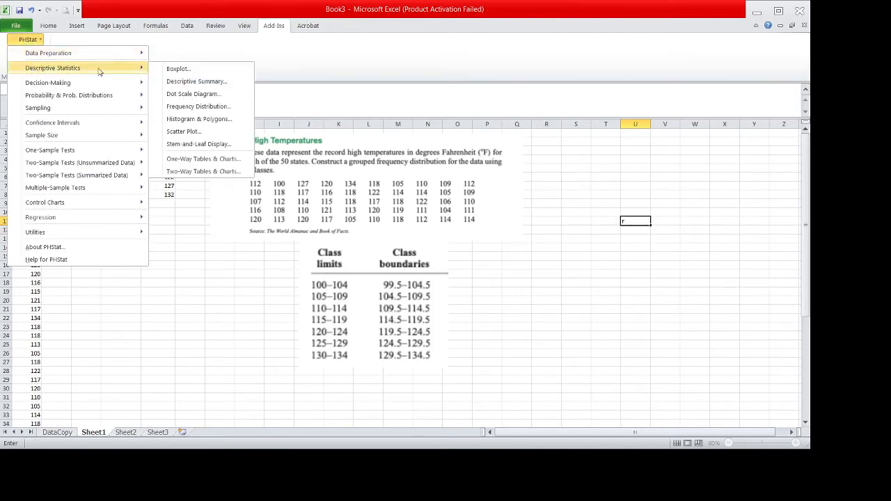
click(209, 122)
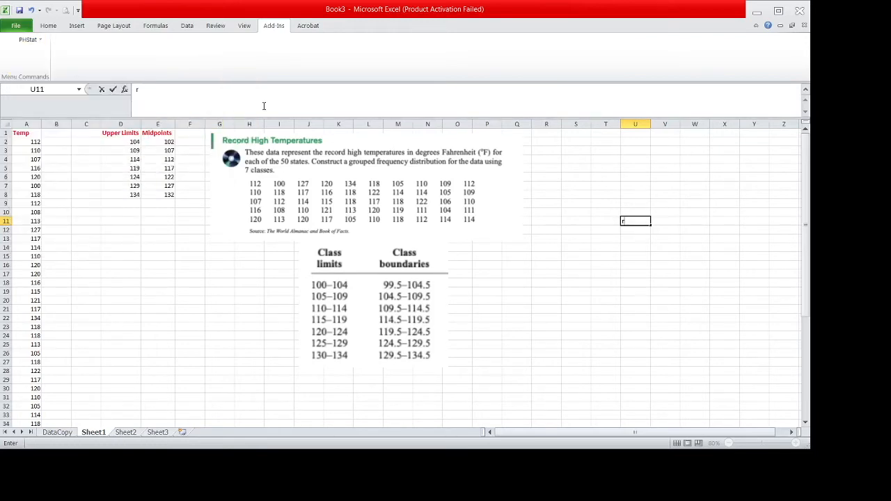
- Discard the unfinished entry in cell U11 and start a PHStat Histogram & Polygons analysis with the Temp data A1:A51 as variable range
key(Escape)
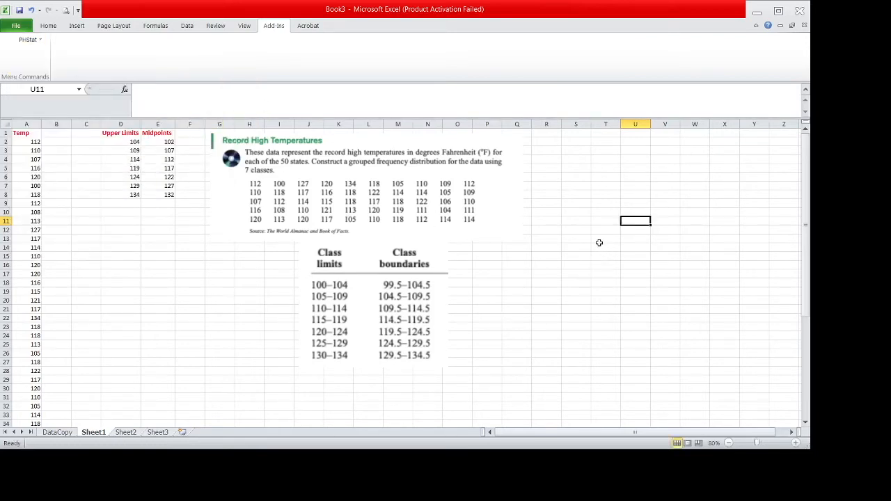
click(28, 40)
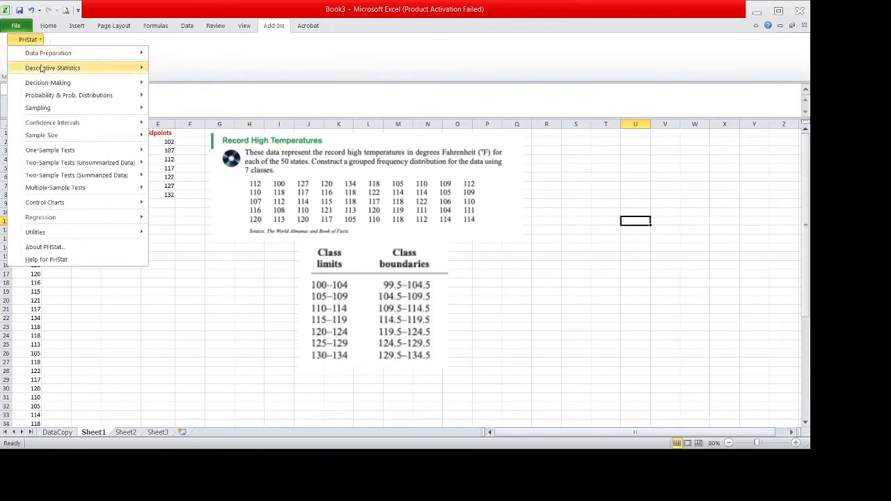
mouse_move(50, 69)
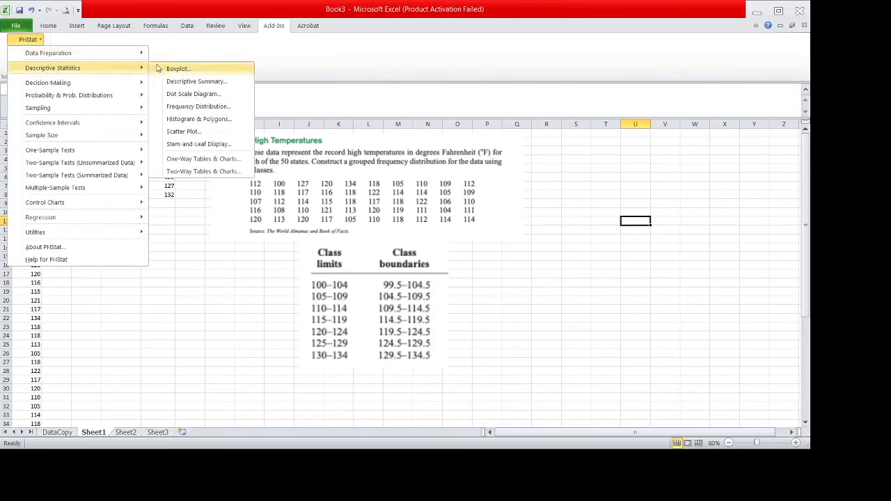
click(198, 120)
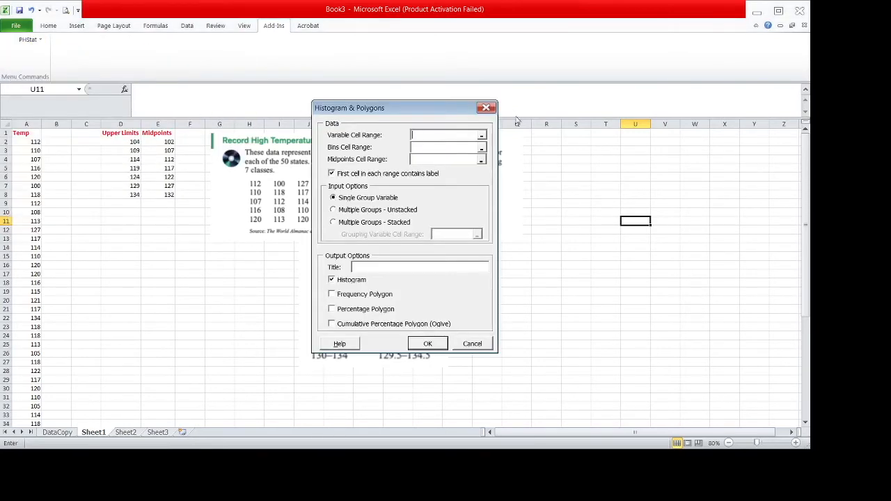
click(482, 137)
drag(28, 133, 34, 406)
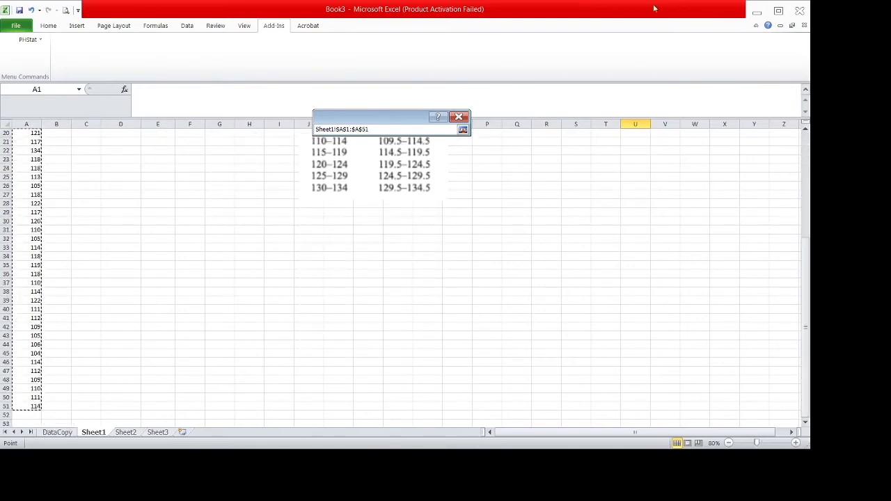
click(463, 130)
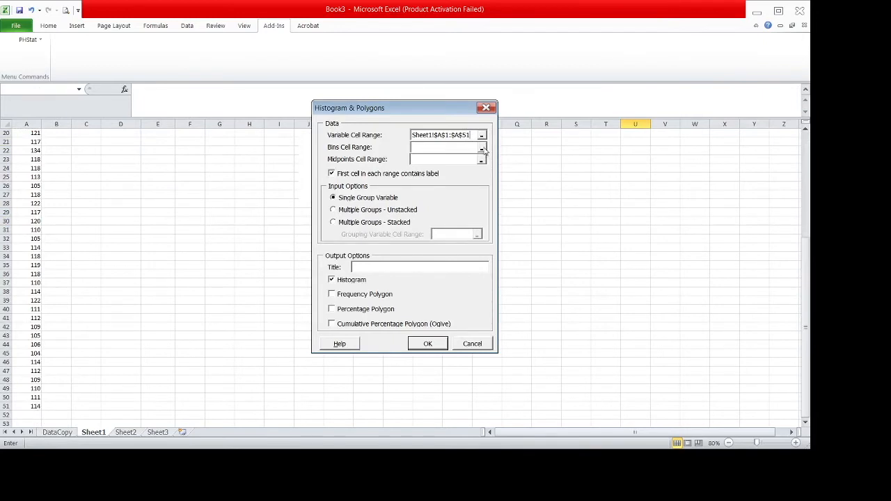
- Set the bins range to the Upper Limits cells D1:D8 and the midpoints range to the Midpoints cells E1:E8
click(481, 150)
drag(805, 269, 802, 144)
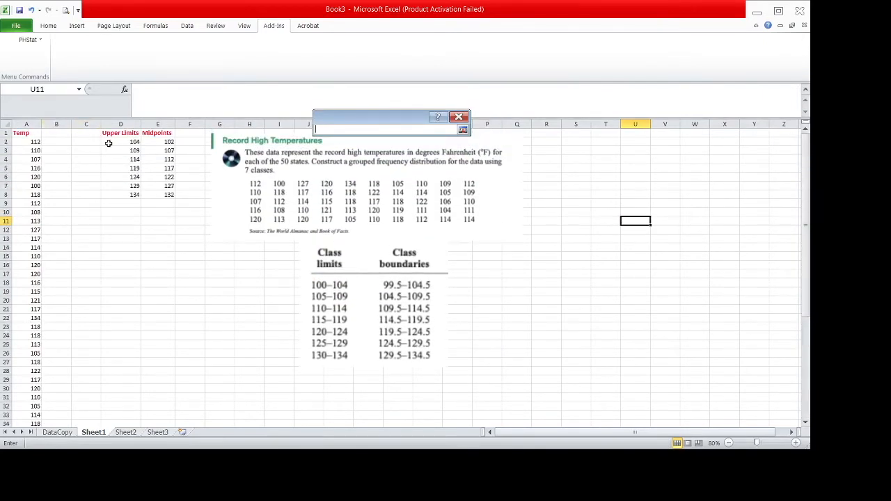
drag(120, 134, 130, 194)
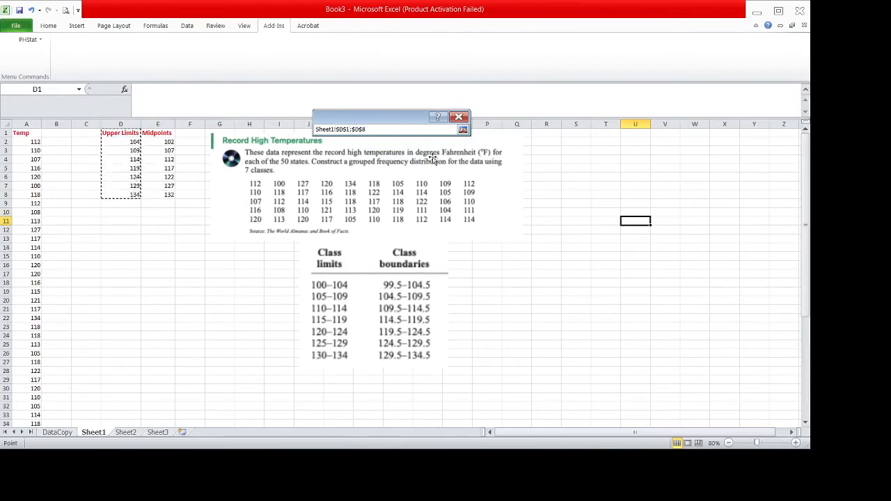
click(463, 129)
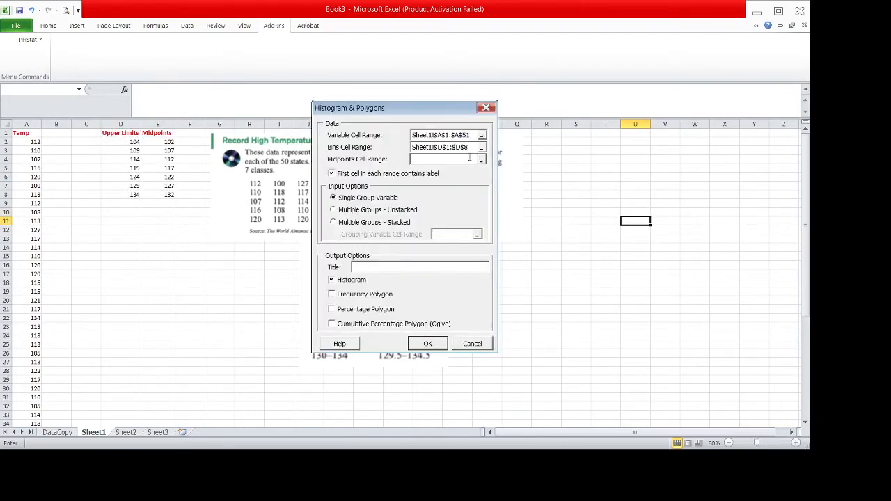
click(481, 160)
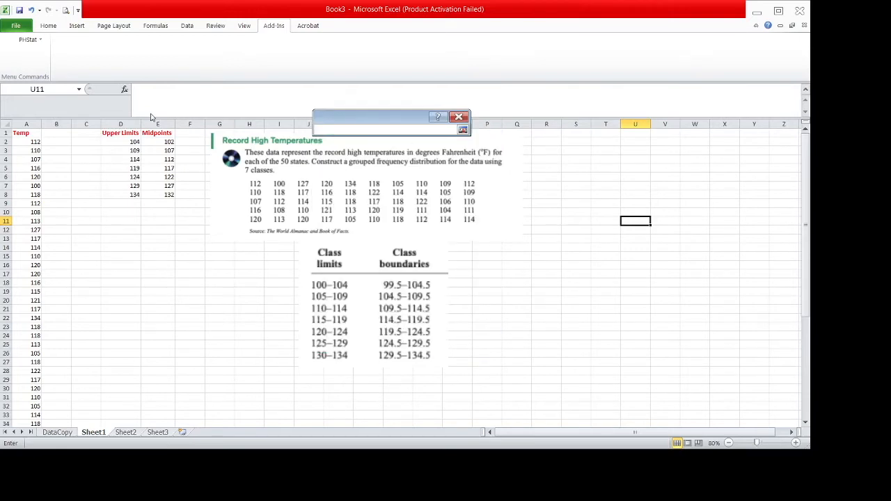
drag(158, 134, 159, 194)
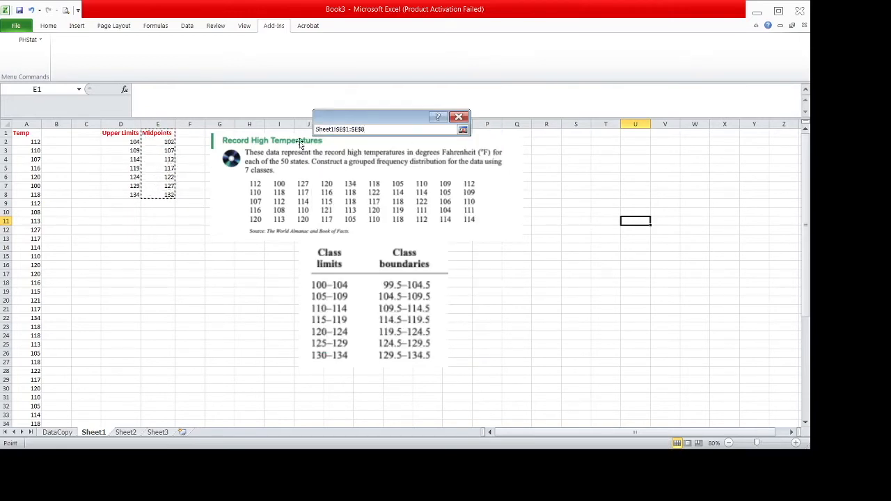
click(463, 131)
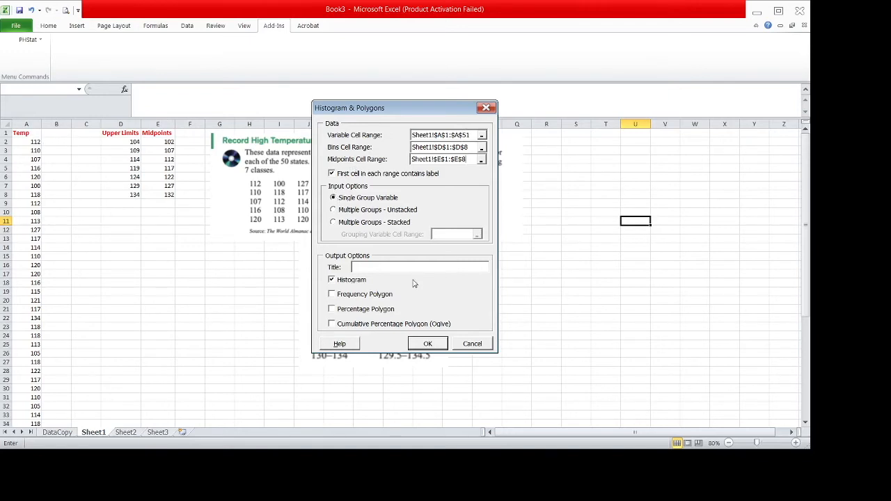
- Add the Frequency Polygon and Cumulative Percentage Polygon (Ogive) to the histogram output and generate the results
click(332, 295)
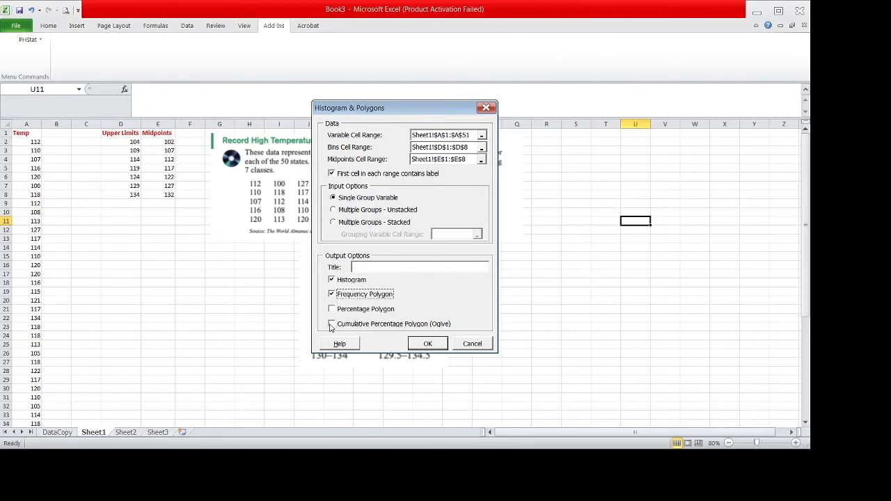
click(332, 325)
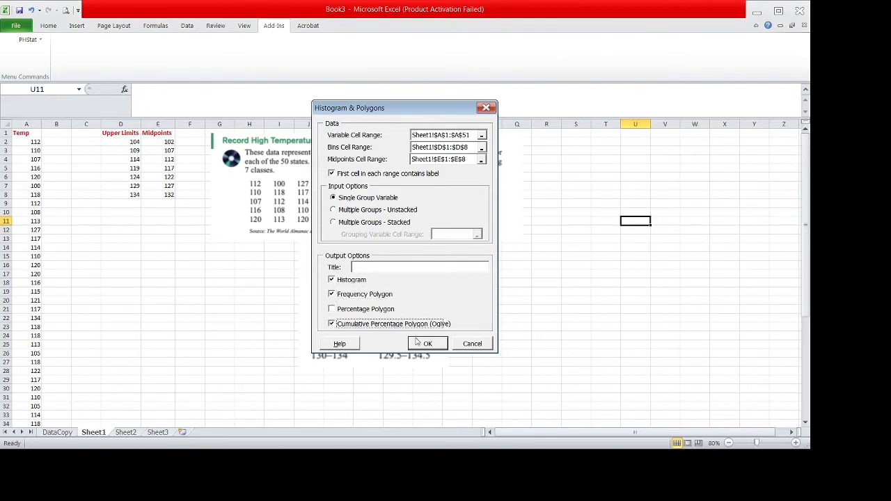
click(436, 346)
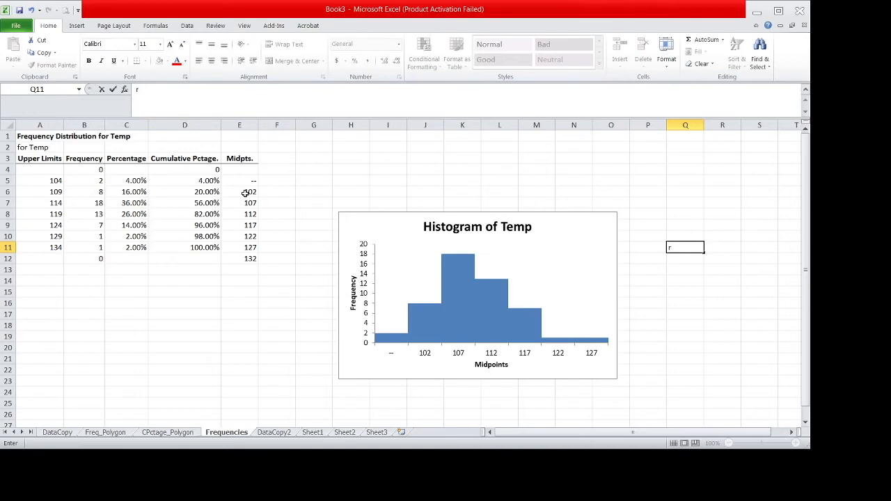
- Move the midpoints in E6:E12 of the frequency table up one row so they start in E5
drag(245, 192, 248, 258)
key(ctrl+c)
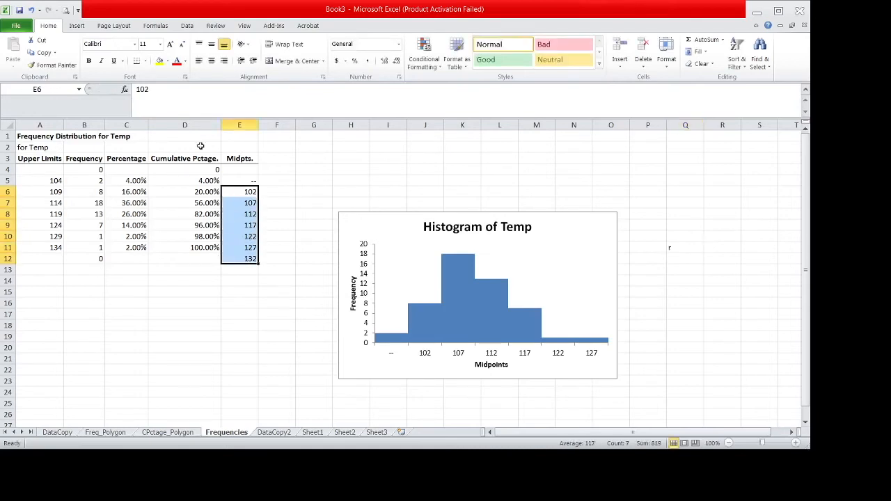
click(39, 41)
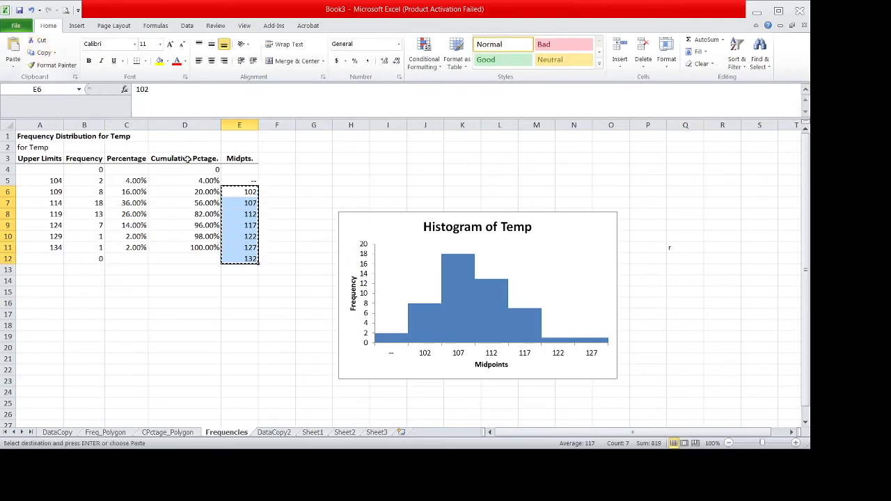
click(233, 181)
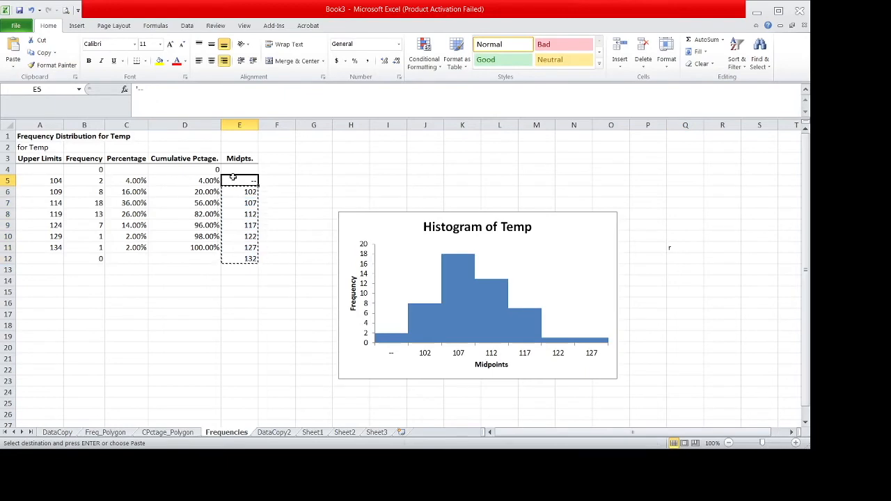
click(16, 45)
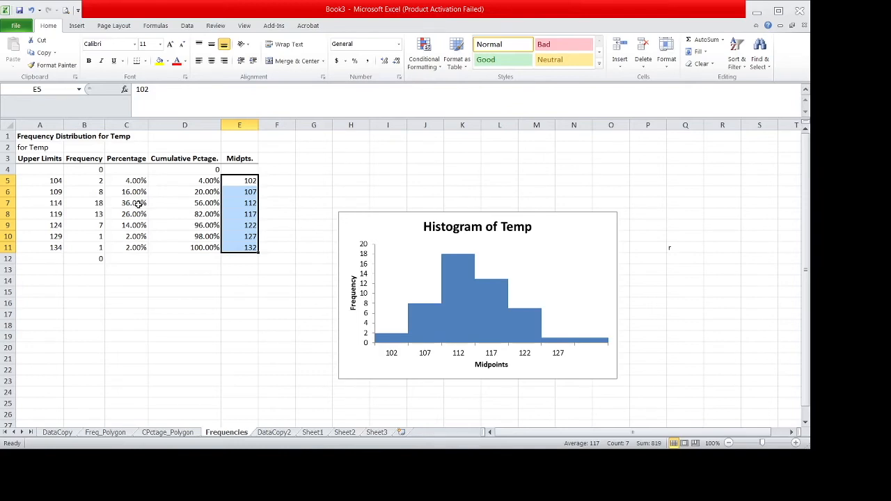
- Examine the frequency table, the frequency polygon and the cumulative percentage polygon
click(80, 203)
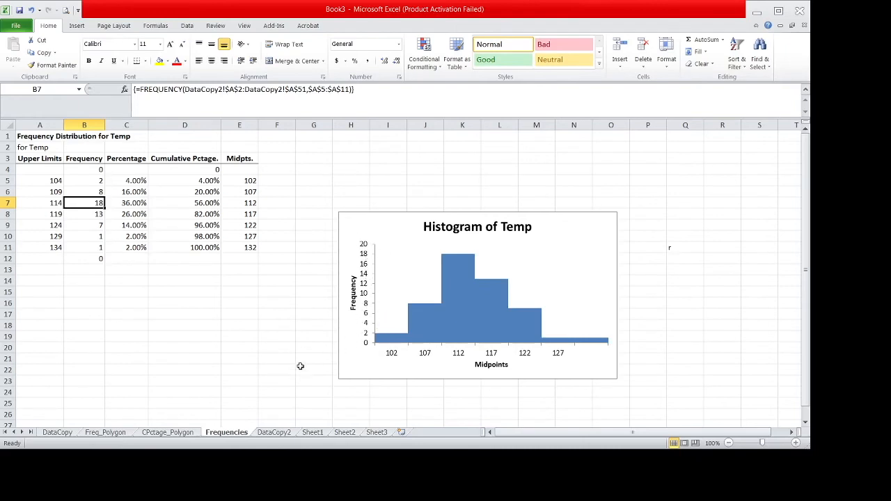
click(108, 433)
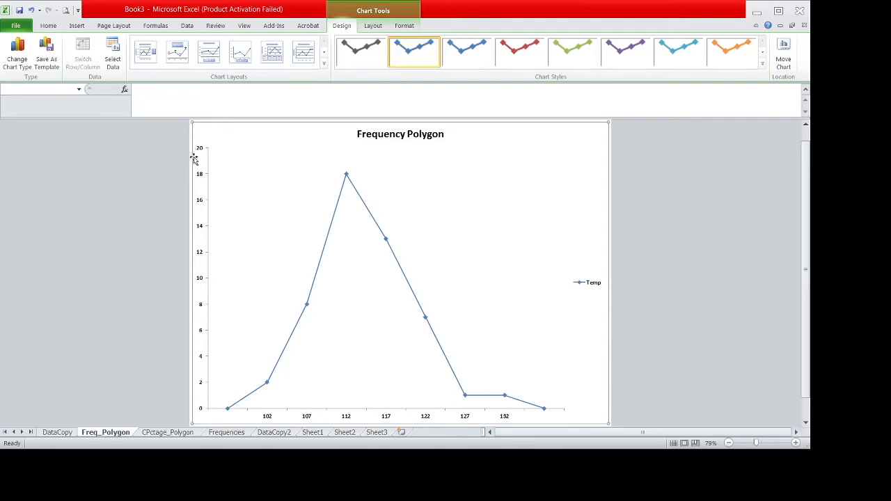
click(176, 433)
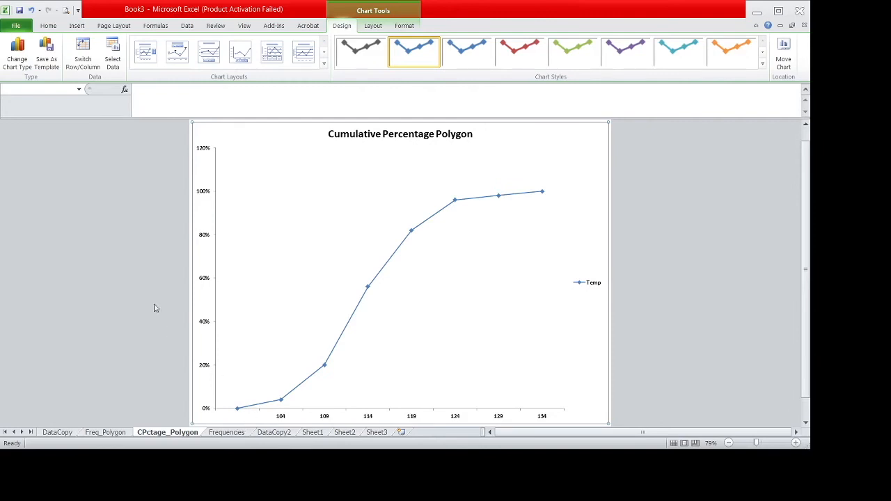
- Start a PHStat Stem-and-Leaf Display from Sheet1 with the Temp data A1:A51 as variable cell range
click(319, 434)
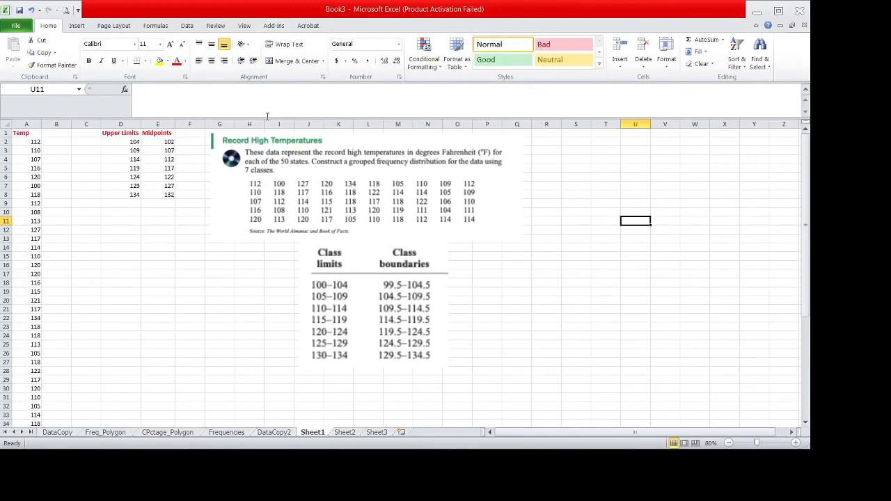
click(276, 27)
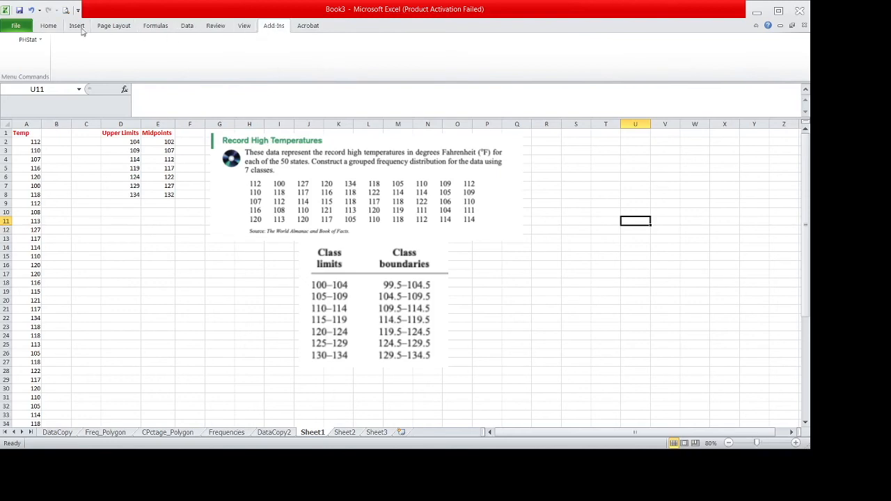
click(28, 40)
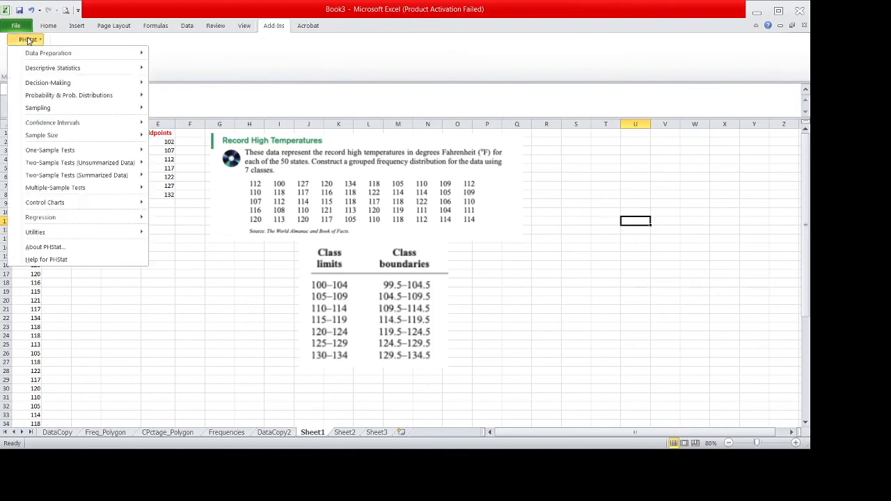
mouse_move(50, 69)
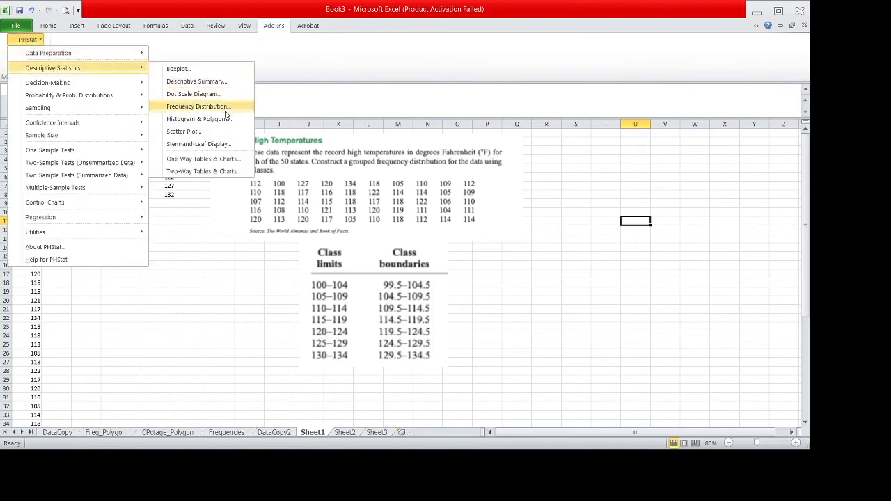
click(216, 145)
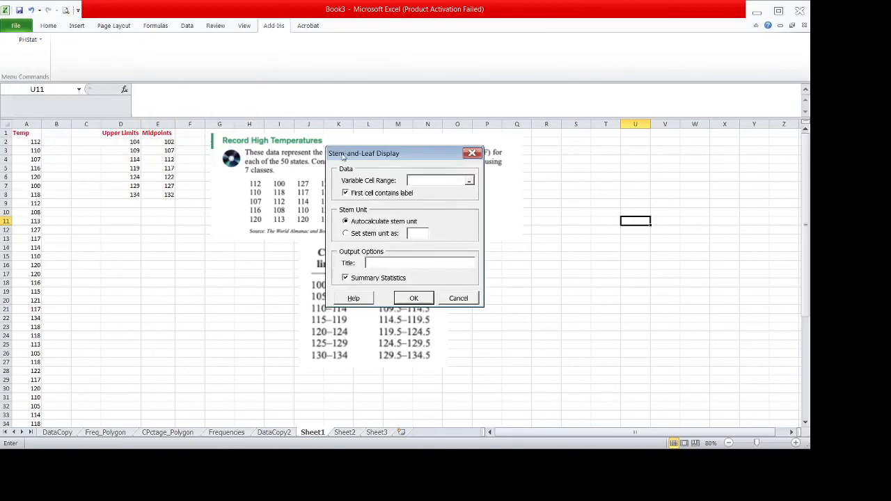
click(469, 181)
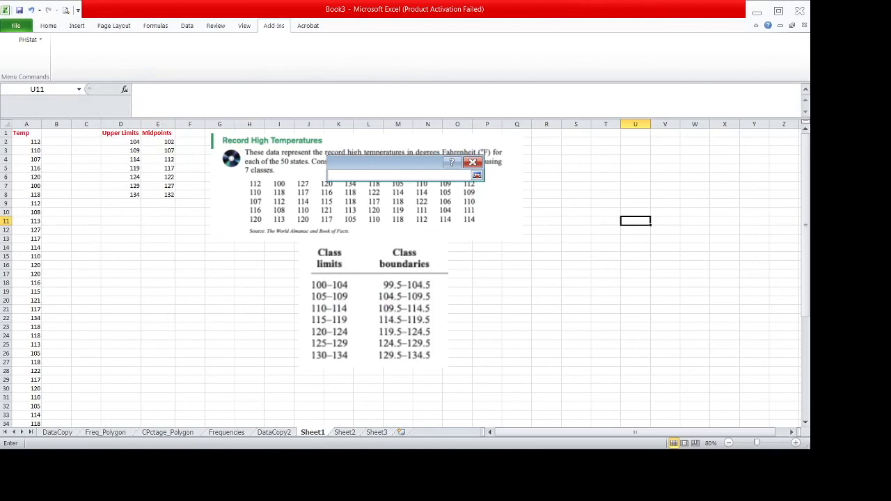
drag(23, 133, 16, 406)
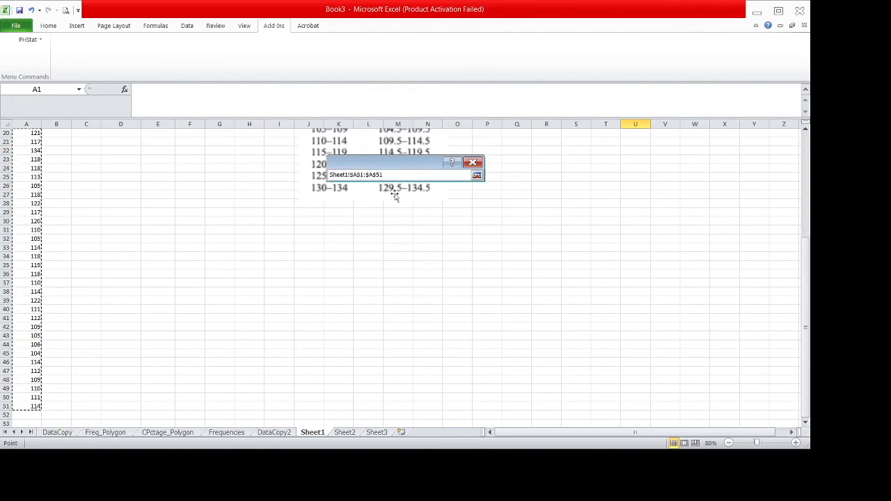
click(476, 174)
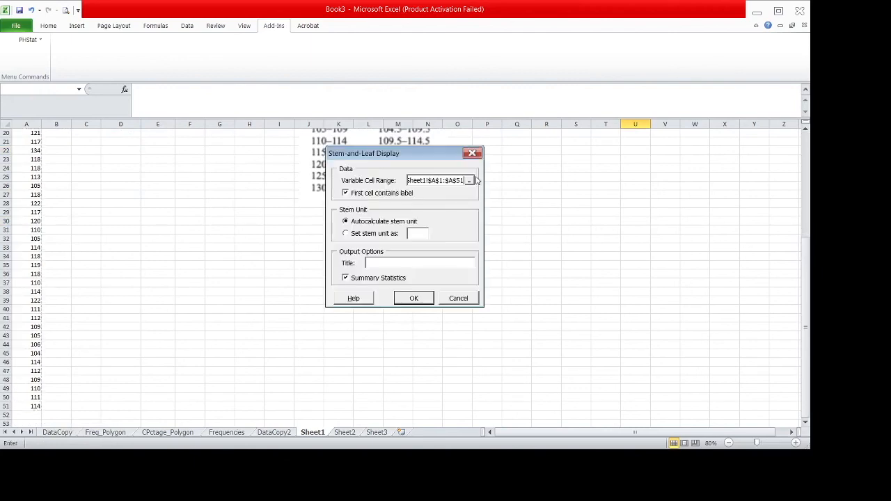
- Set the stem unit to 10 and generate the stem-and-leaf display with summary statistics
click(346, 234)
click(418, 233)
text(10)
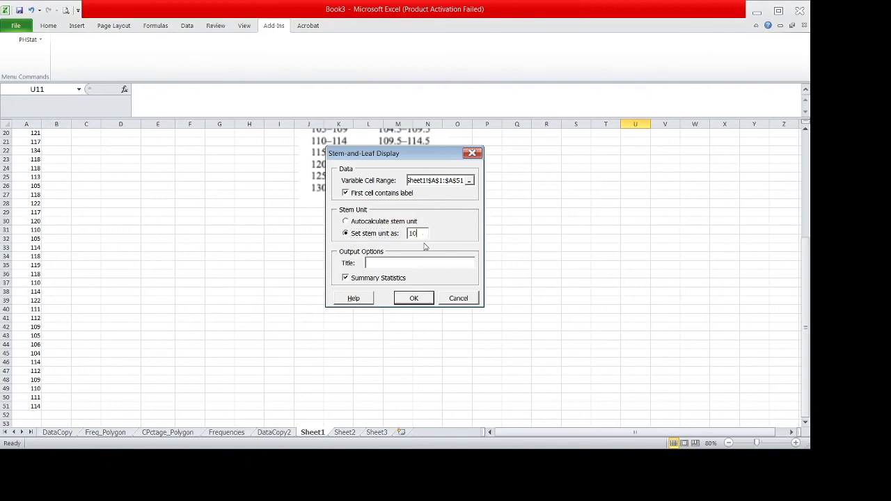
click(416, 299)
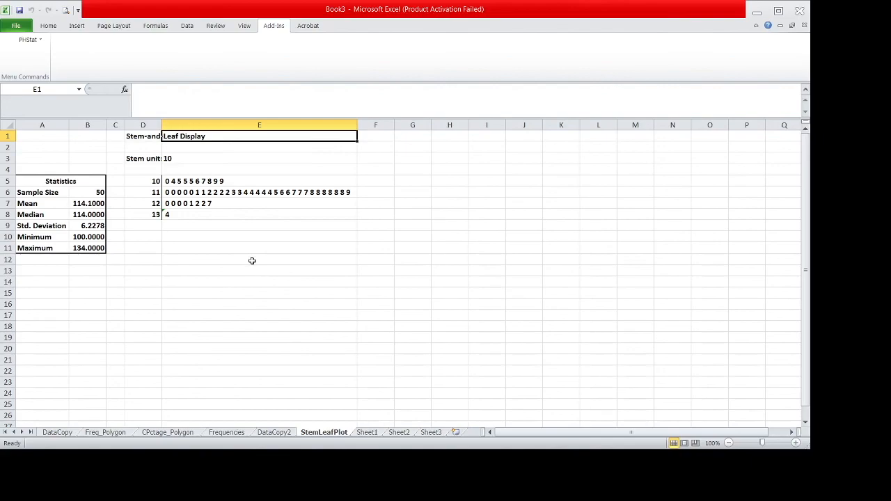
click(449, 259)
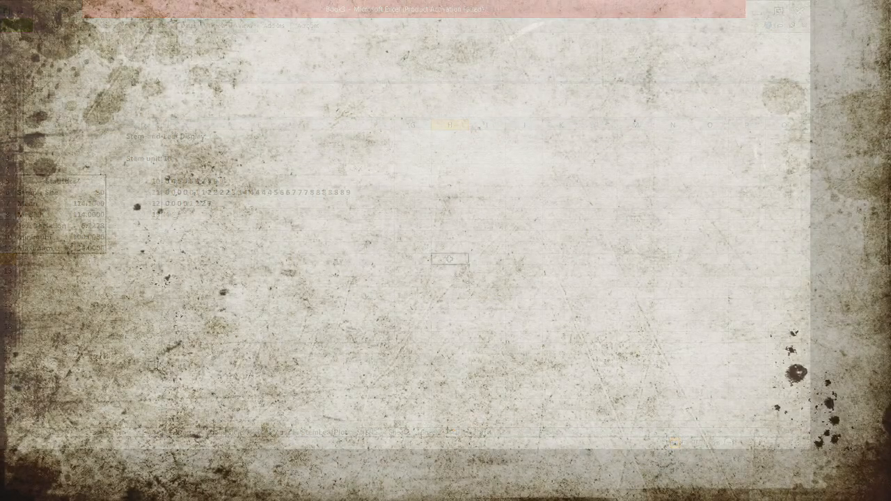